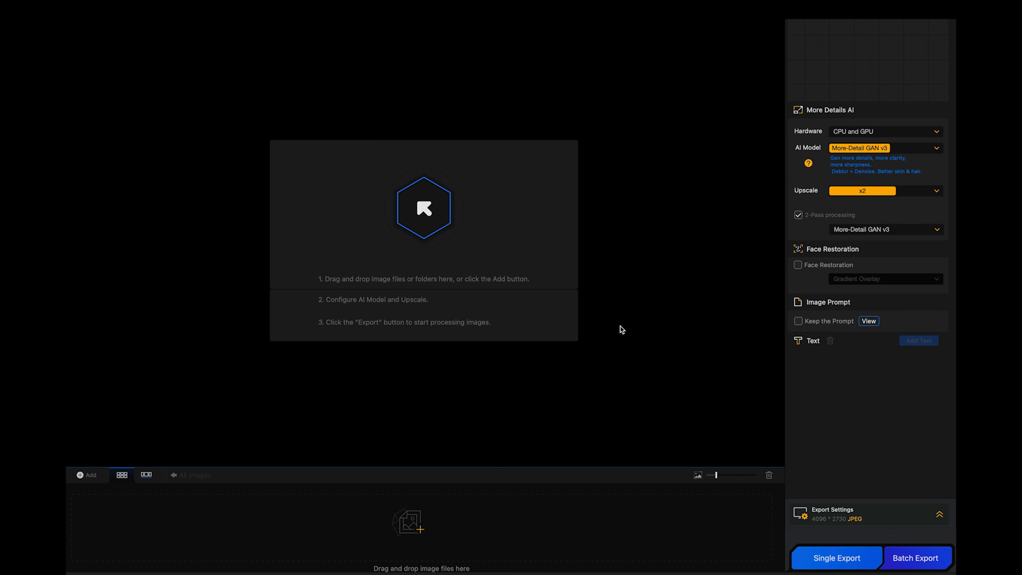
# Load the woman's close-up portrait numbered 1 from the Enhancer folder for AI enhancement.
pyautogui.click(121, 8)
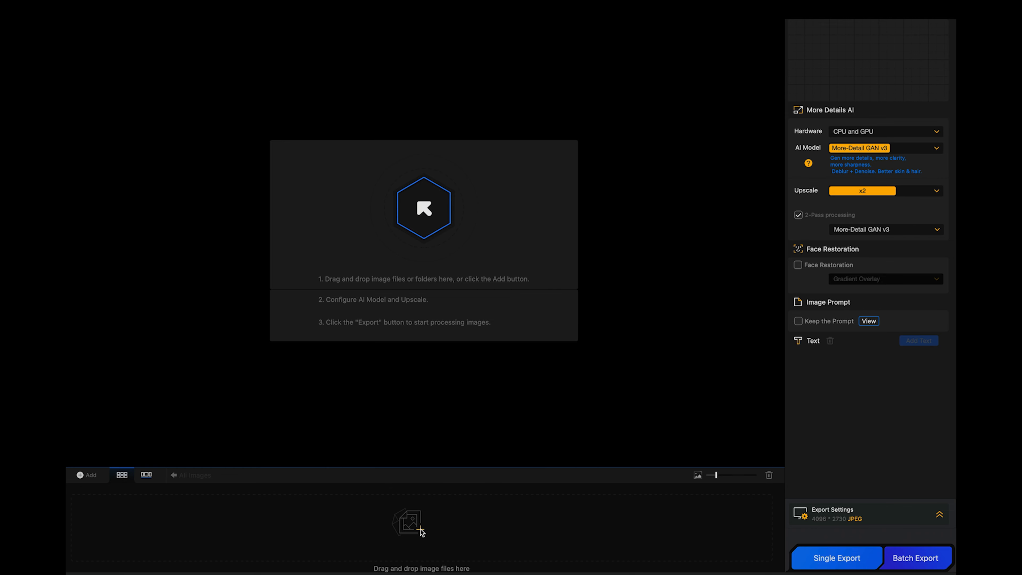
pyautogui.click(421, 532)
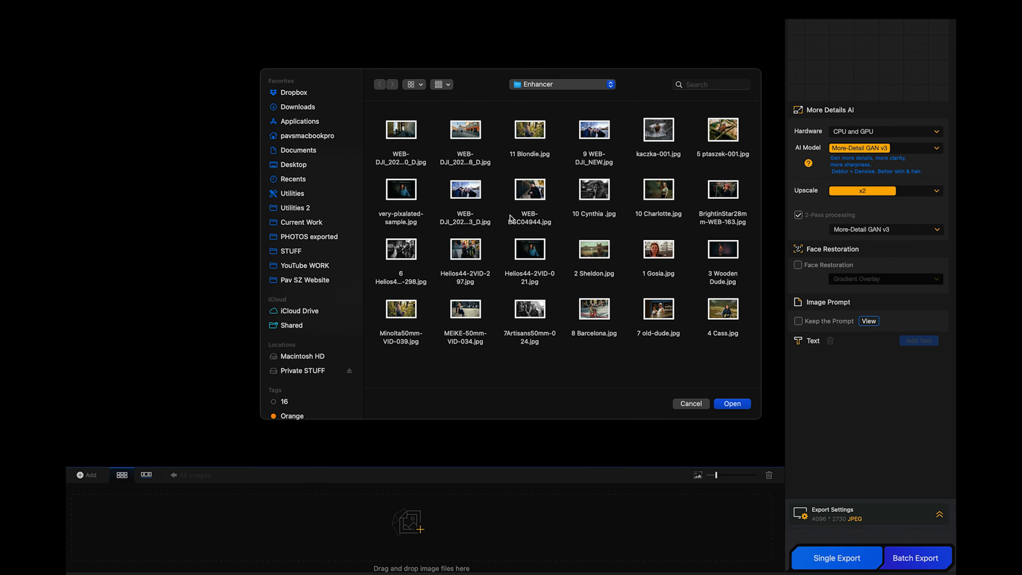
pyautogui.click(662, 250)
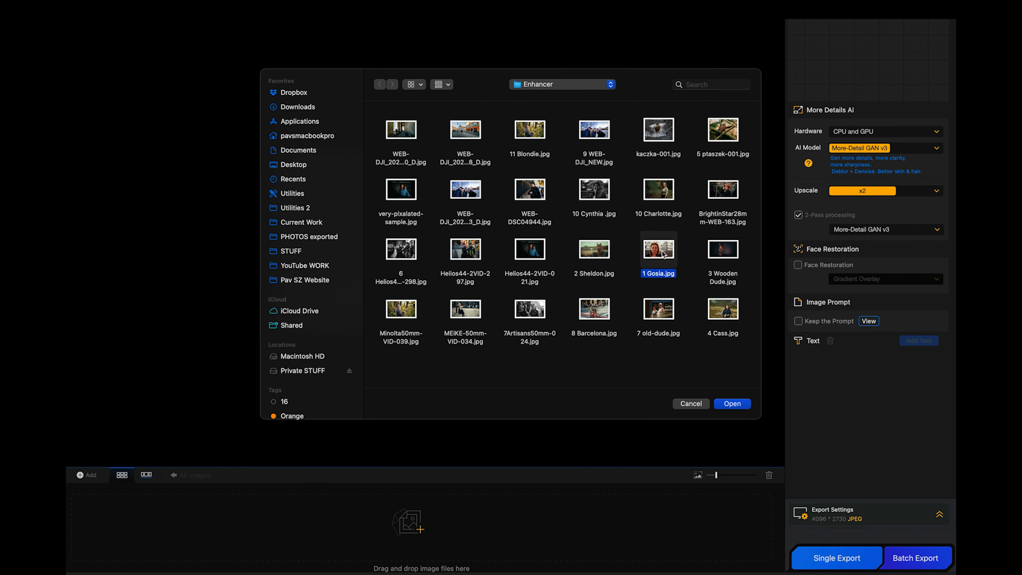
pyautogui.click(731, 403)
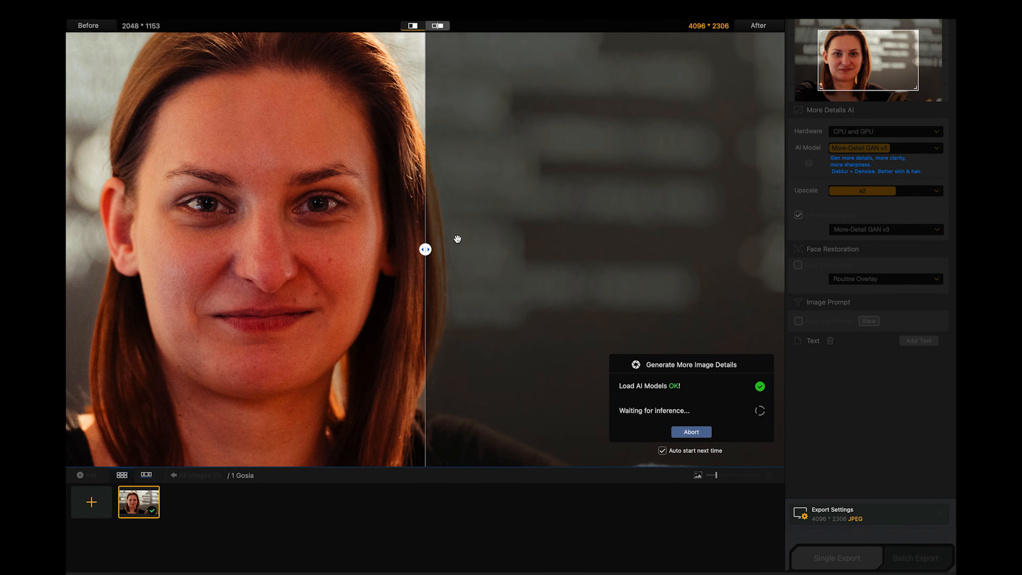
# Compare the original and enhanced face using the split divider, then the side-by-side before and after view.
pyautogui.moveTo(456, 238); pyautogui.dragTo(557, 277)
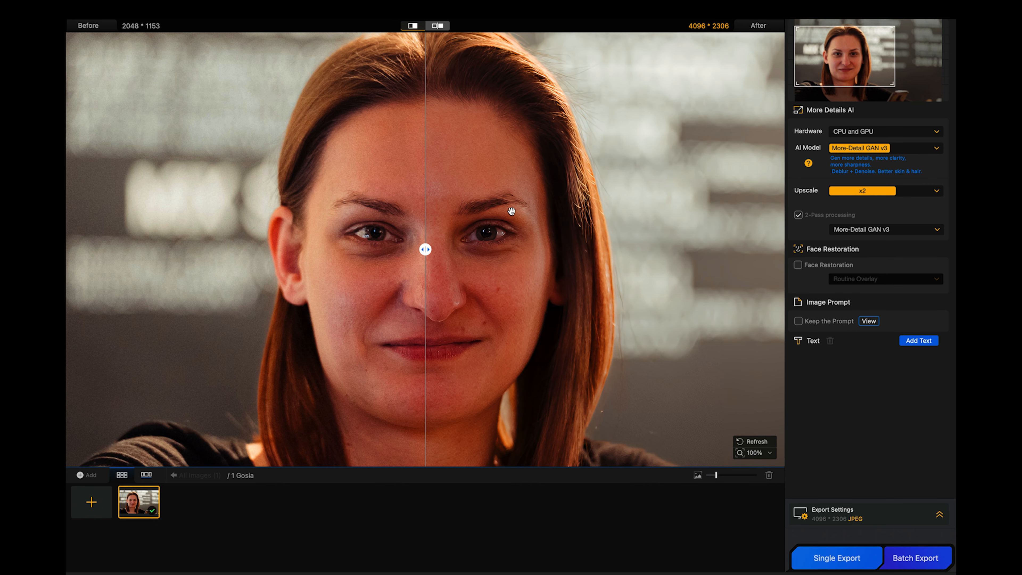
pyautogui.moveTo(422, 250); pyautogui.dragTo(232, 249)
pyautogui.moveTo(224, 301); pyautogui.dragTo(680, 345)
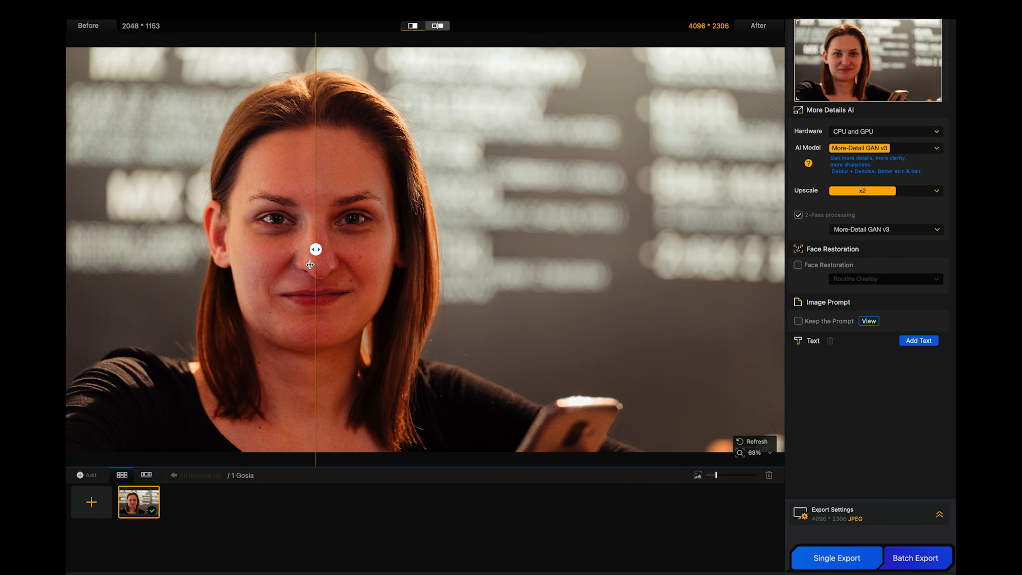
pyautogui.click(437, 24)
pyautogui.moveTo(332, 181); pyautogui.dragTo(412, 194)
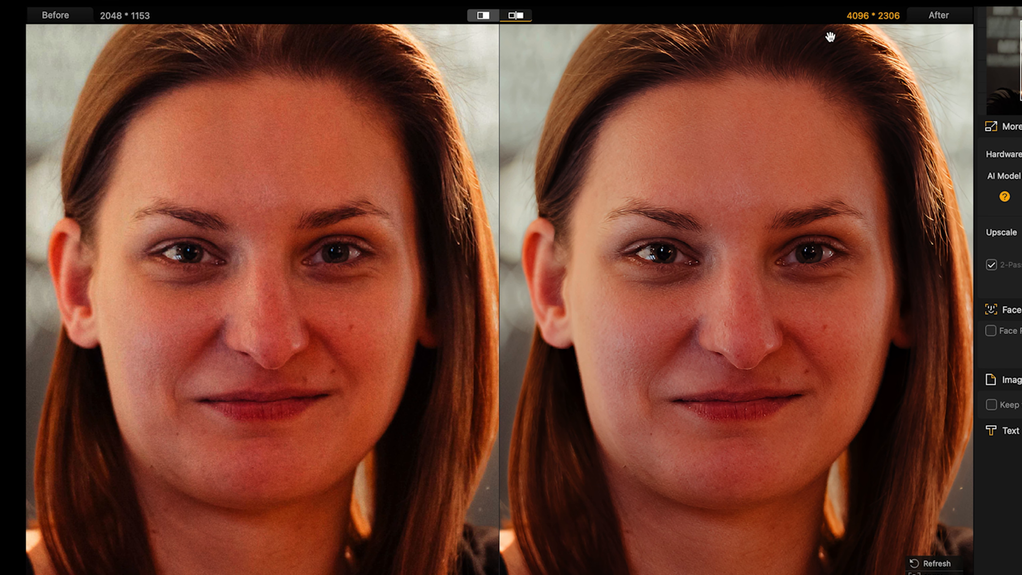
pyautogui.moveTo(741, 252); pyautogui.dragTo(731, 210)
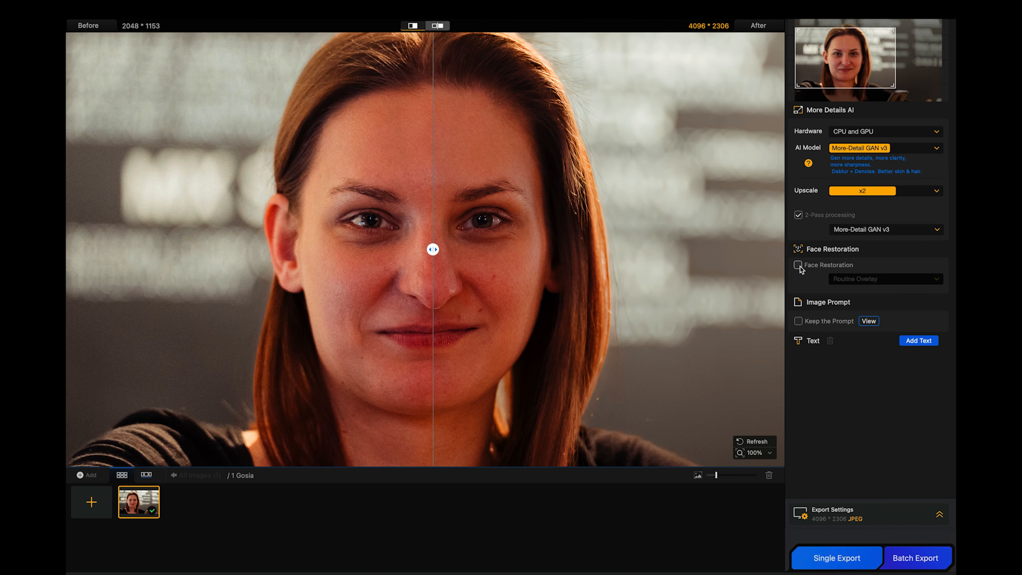
# Enable Face Restoration for the portrait and compare the restored face with the original.
pyautogui.click(799, 265)
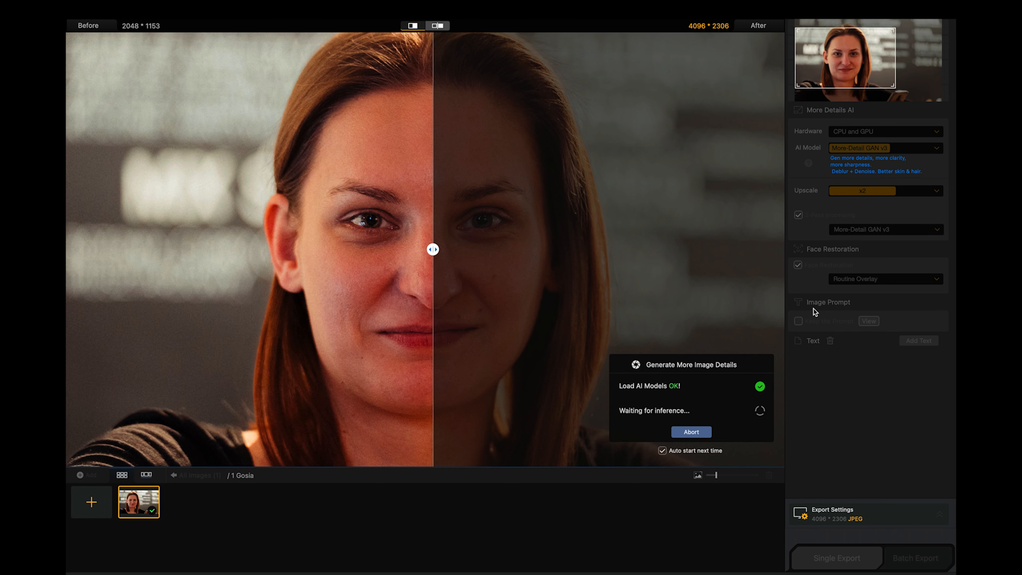
pyautogui.moveTo(394, 248); pyautogui.dragTo(92, 310)
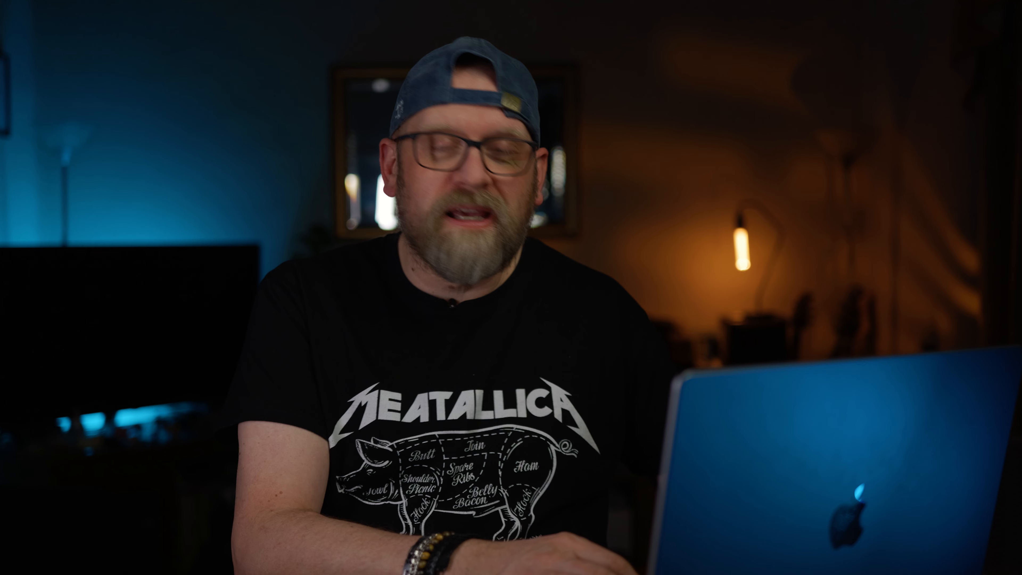
pyautogui.moveTo(300, 377); pyautogui.dragTo(191, 398)
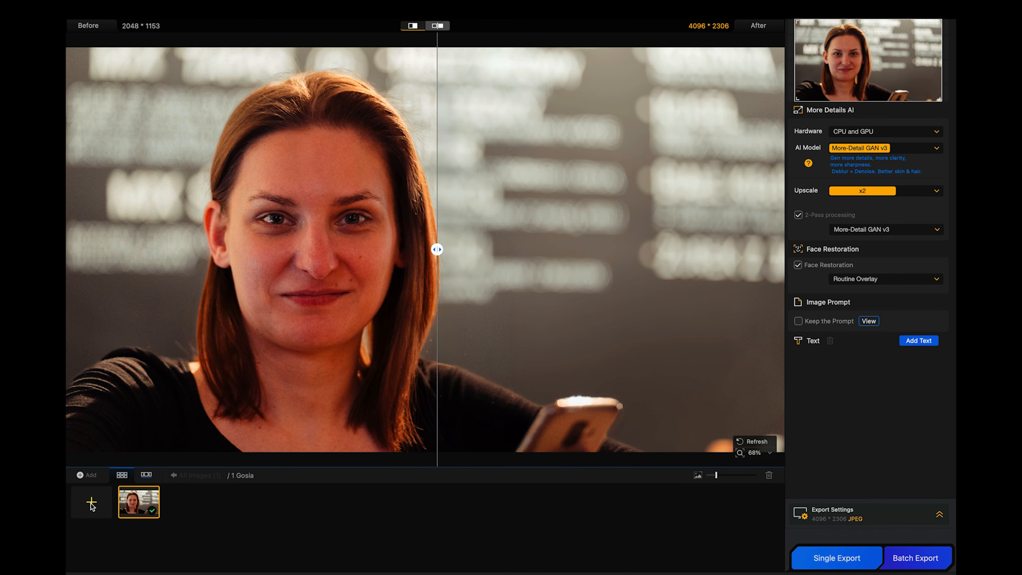
# Add the cat photo 2 Sheldon.jpg from the Enhancer folder for enhancement.
pyautogui.click(92, 504)
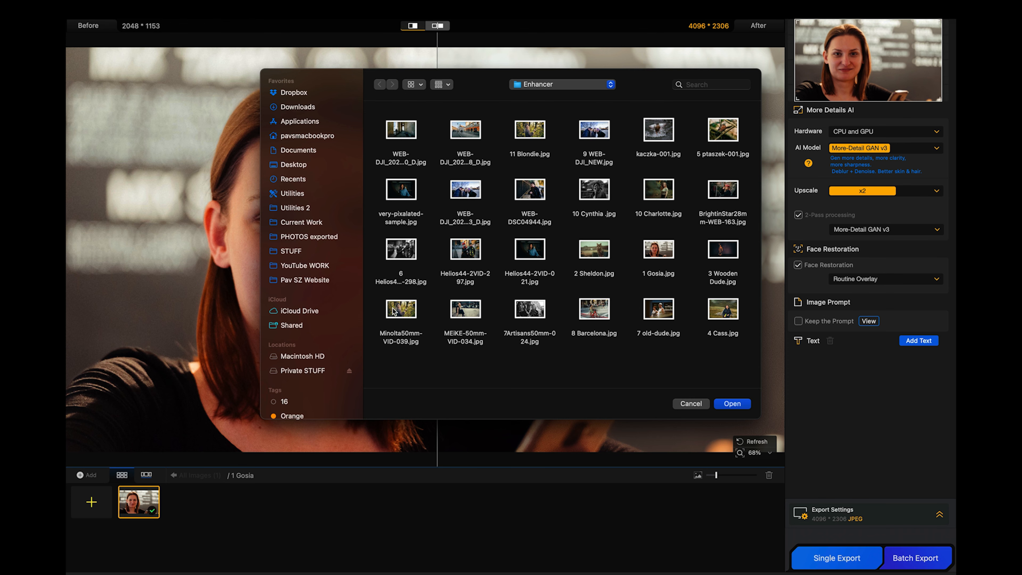
pyautogui.click(599, 254)
pyautogui.click(732, 403)
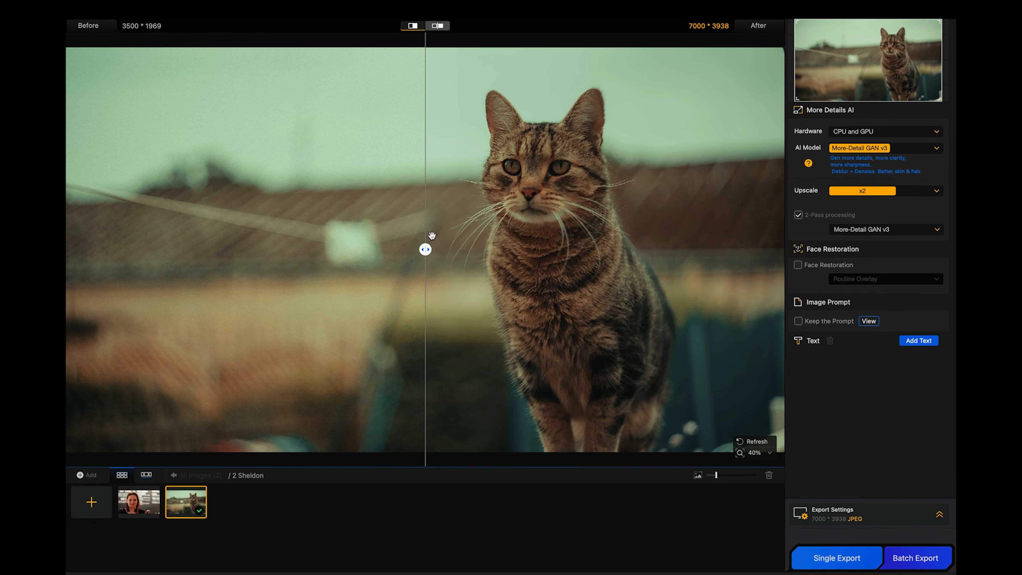
# Compare the cat's face, whiskers and fur before and after enhancement across the split divider.
pyautogui.moveTo(432, 235); pyautogui.dragTo(705, 242)
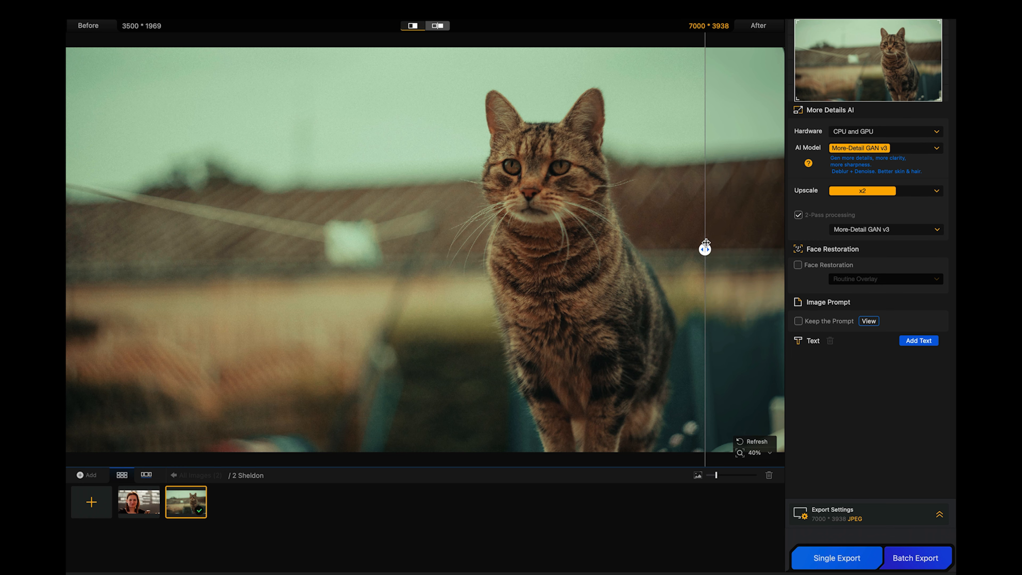
pyautogui.moveTo(704, 250)
pyautogui.mouseDown()
pyautogui.moveTo(512, 253)
pyautogui.moveTo(692, 256)
pyautogui.mouseUp()
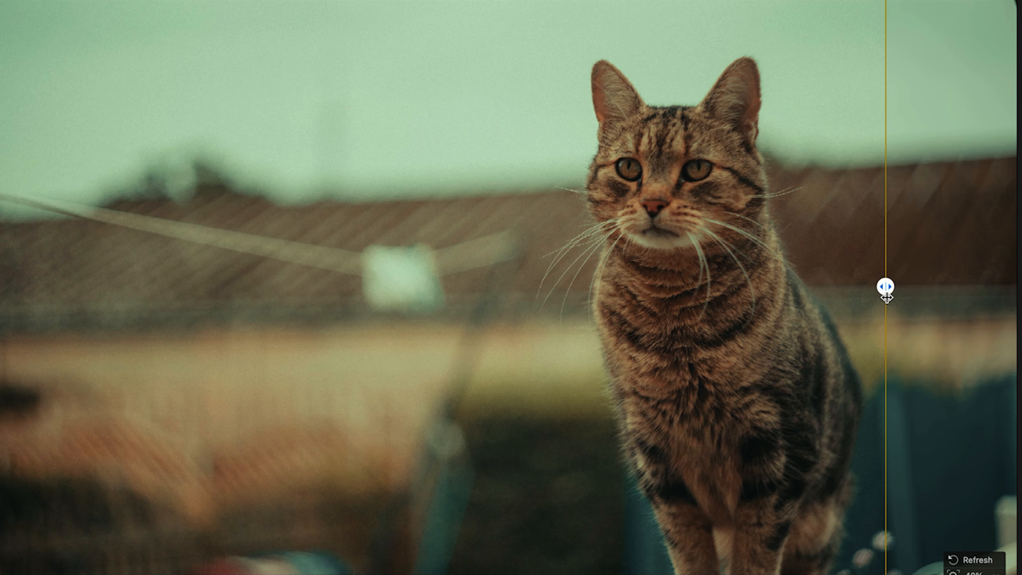
pyautogui.moveTo(886, 298); pyautogui.dragTo(933, 260)
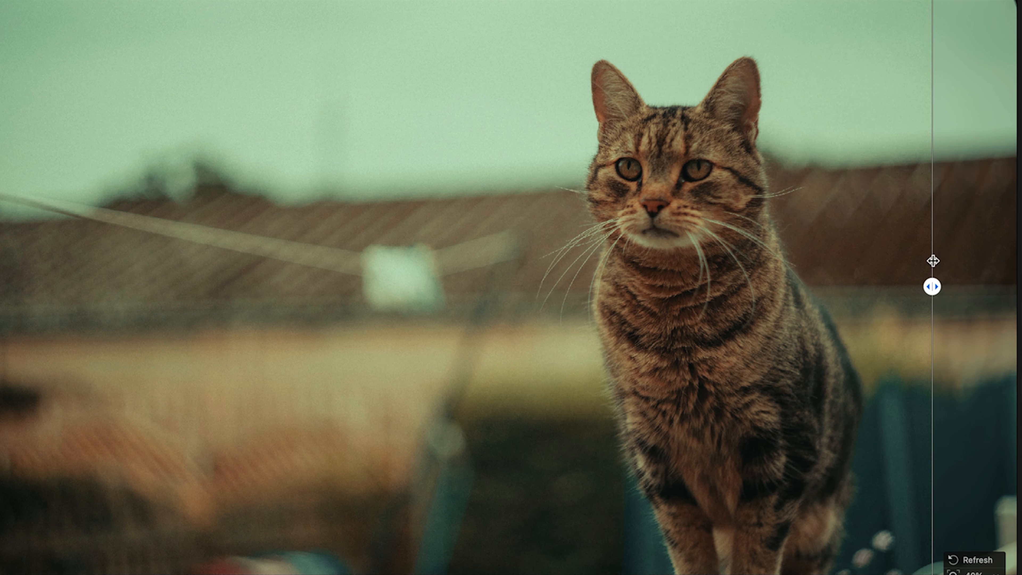
pyautogui.moveTo(927, 293); pyautogui.dragTo(472, 338)
pyautogui.scroll(5, 659, 274)
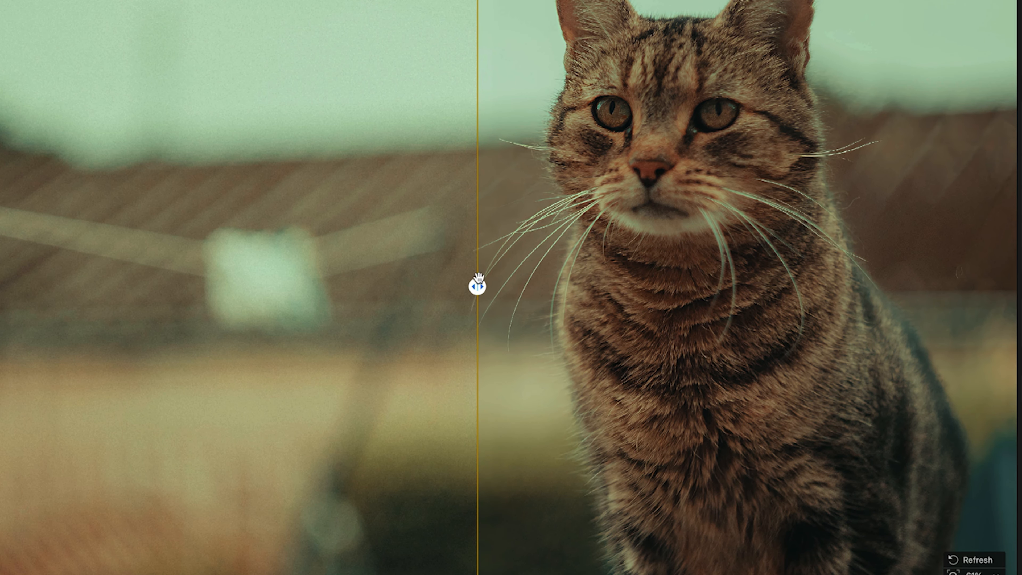
pyautogui.moveTo(477, 286); pyautogui.dragTo(660, 311)
pyautogui.moveTo(728, 220); pyautogui.dragTo(649, 330)
pyautogui.moveTo(660, 288); pyautogui.dragTo(511, 285)
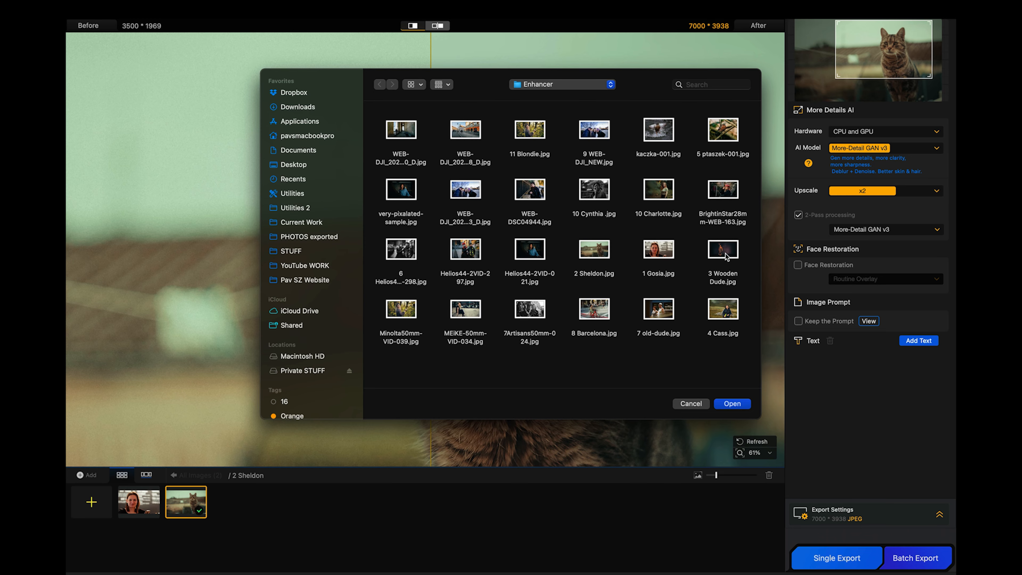
# Add the mannequin photo 3 Wooden Dude.jpg from the Enhancer folder for enhancement.
pyautogui.click(727, 257)
pyautogui.click(731, 405)
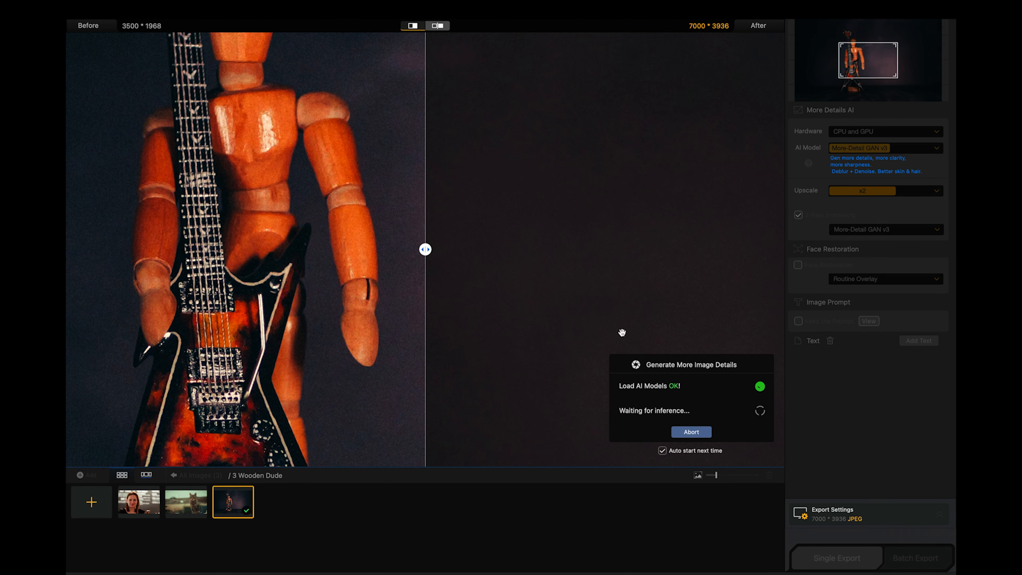
# Compare the wooden mannequin, guitar and dark background before and after enhancement across the split divider.
pyautogui.moveTo(506, 210); pyautogui.dragTo(594, 342)
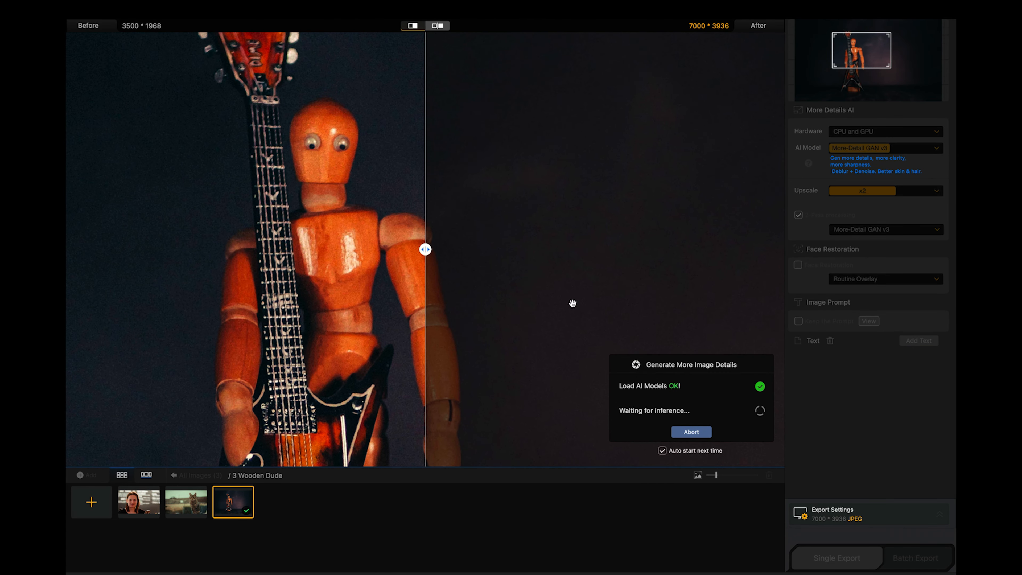
pyautogui.moveTo(425, 206); pyautogui.dragTo(509, 292)
pyautogui.scroll(-3, 508, 292)
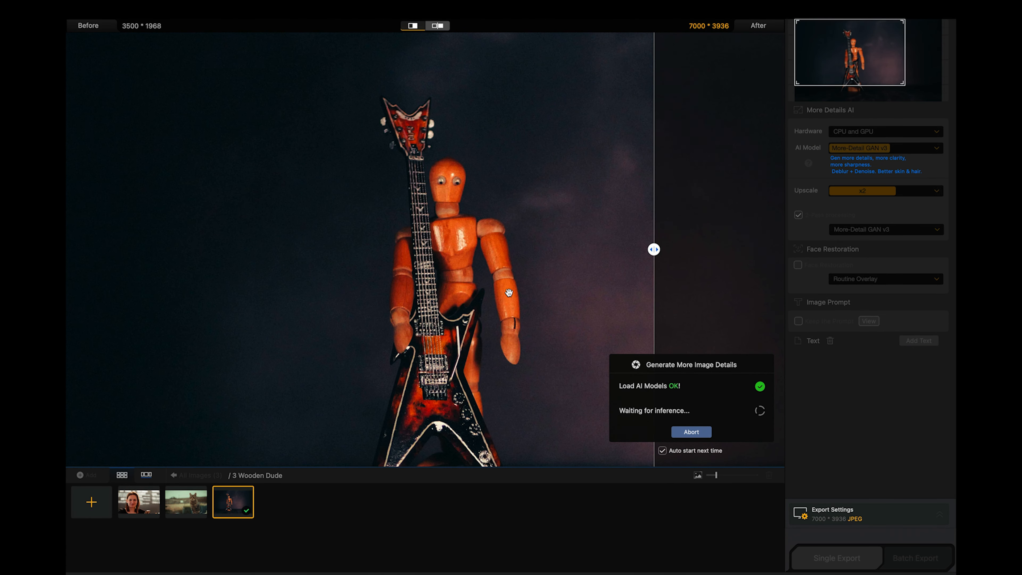
pyautogui.scroll(2, 515, 258)
pyautogui.scroll(2, 515, 259)
pyautogui.moveTo(512, 180); pyautogui.dragTo(519, 307)
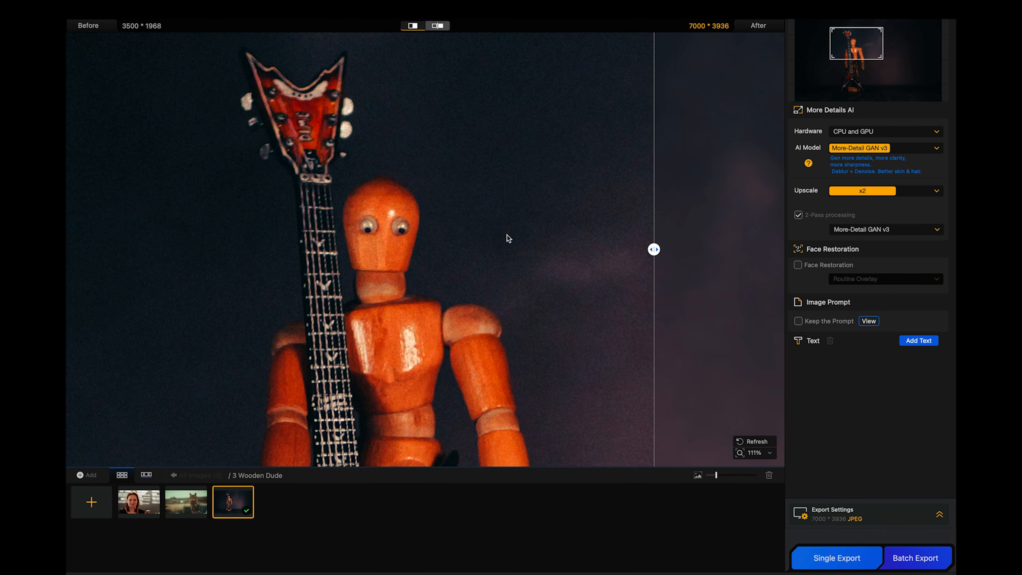
pyautogui.moveTo(654, 249); pyautogui.dragTo(348, 274)
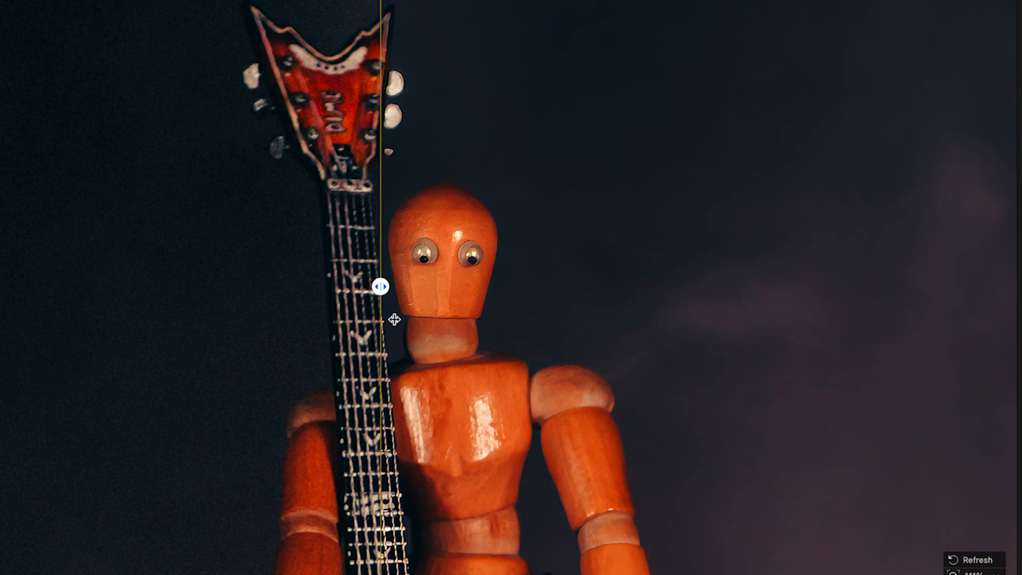
pyautogui.moveTo(395, 319)
pyautogui.mouseDown()
pyautogui.moveTo(624, 292)
pyautogui.moveTo(394, 338)
pyautogui.mouseUp()
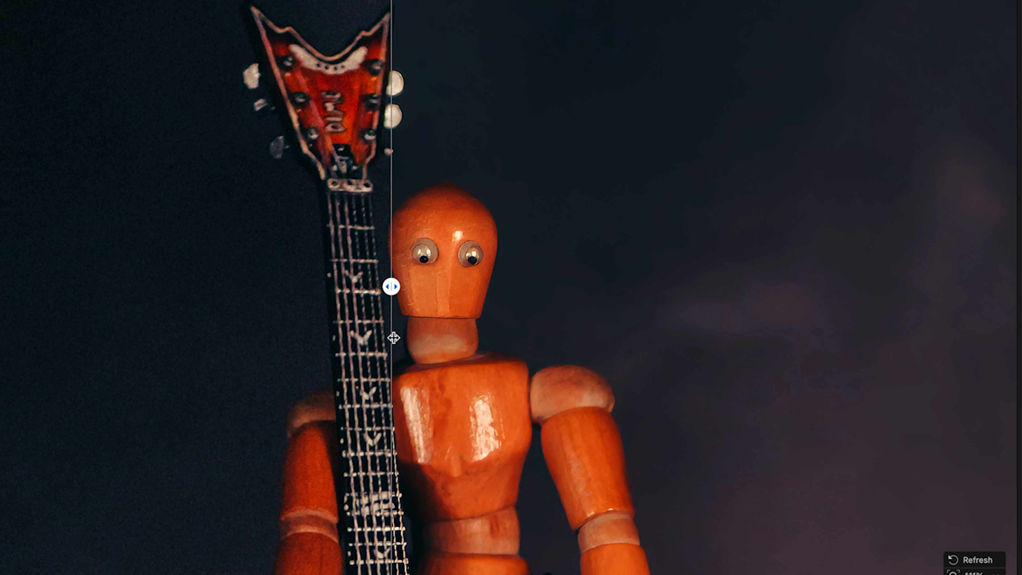
pyautogui.scroll(-5, 566, 354)
pyautogui.moveTo(391, 286); pyautogui.dragTo(588, 327)
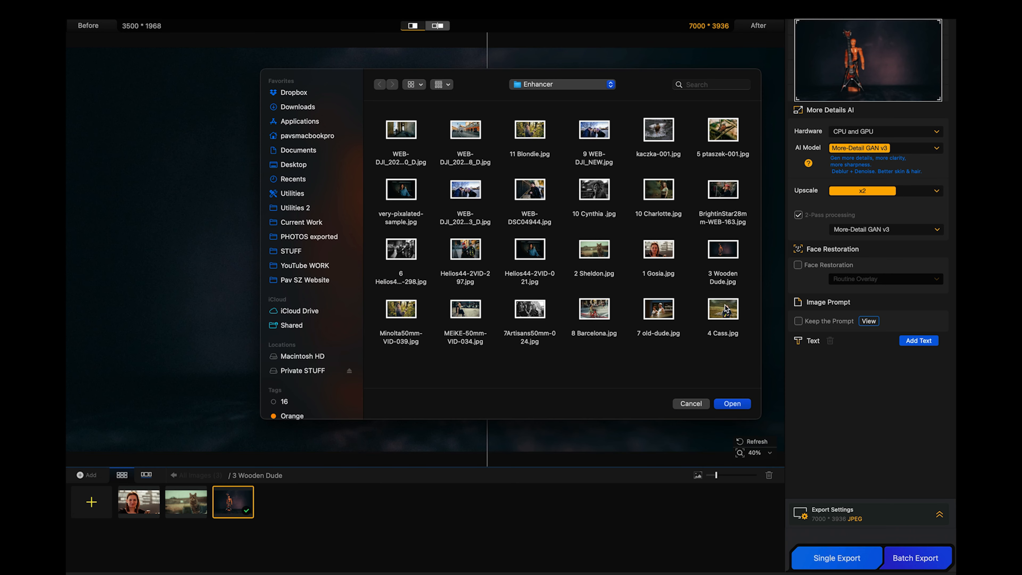
# Add the outdoor portrait numbered 4 from the Enhancer folder and inspect the original version of the smiling woman.
pyautogui.click(730, 404)
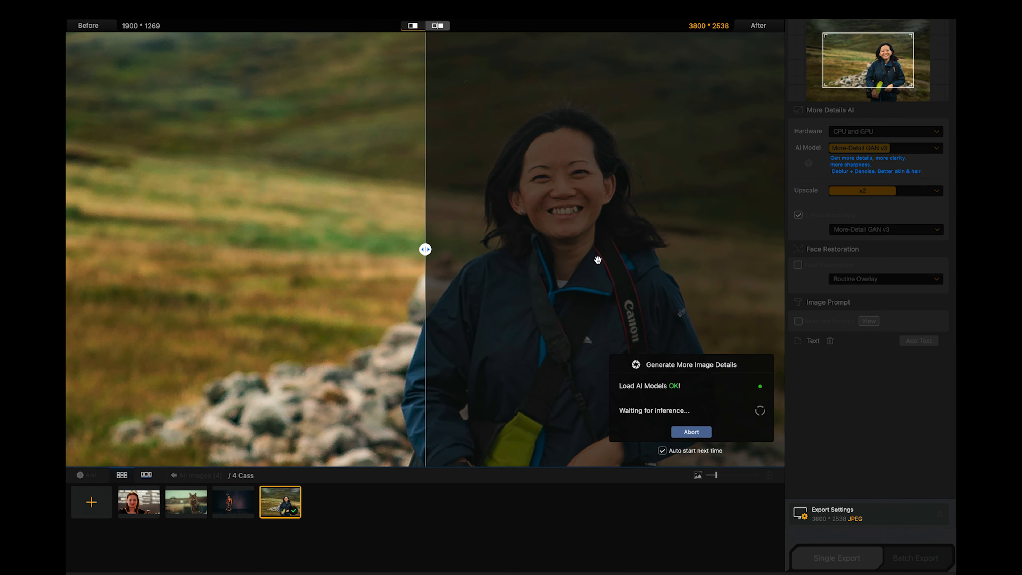
pyautogui.moveTo(428, 249); pyautogui.dragTo(729, 222)
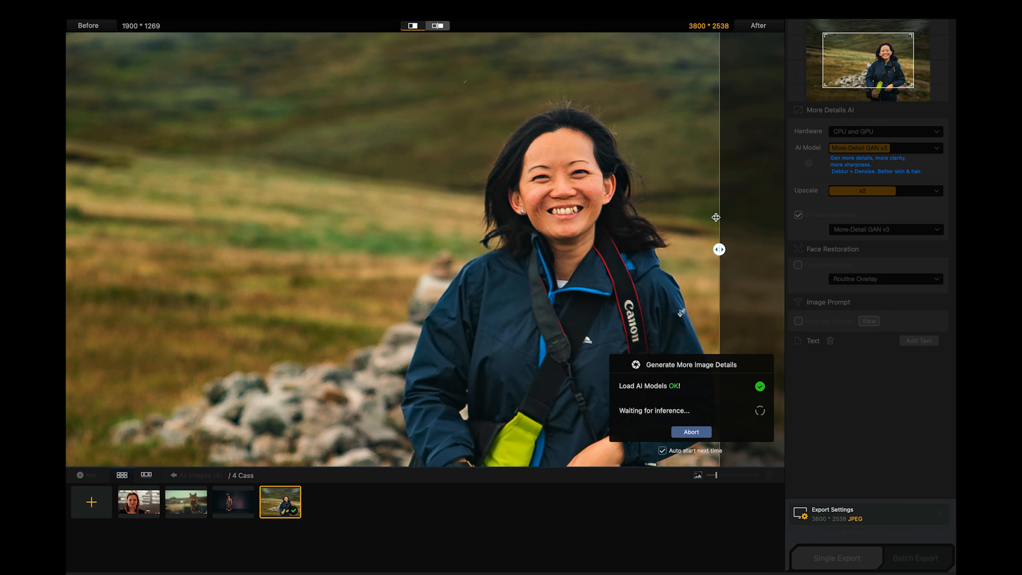
pyautogui.moveTo(586, 253); pyautogui.dragTo(531, 261)
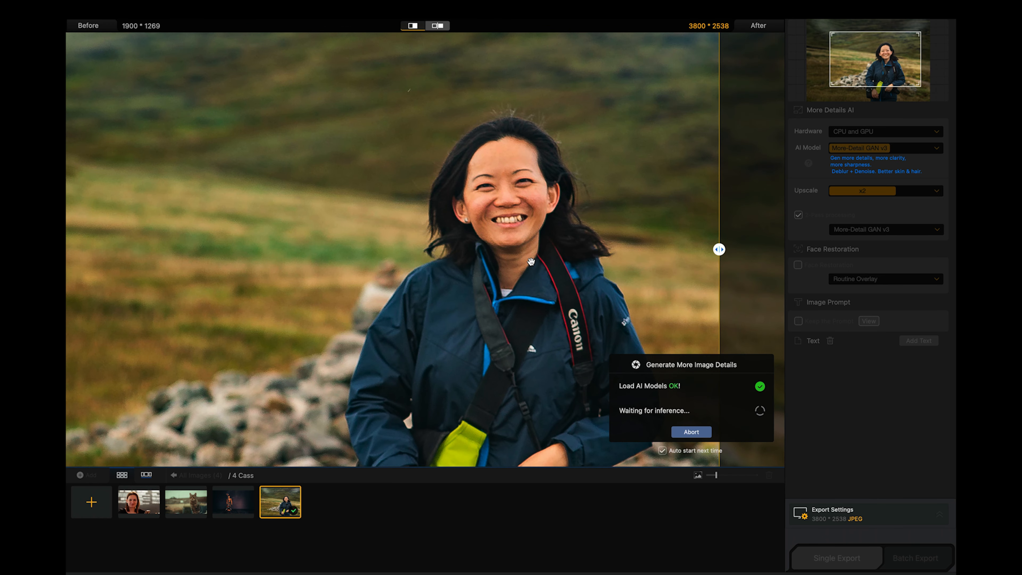